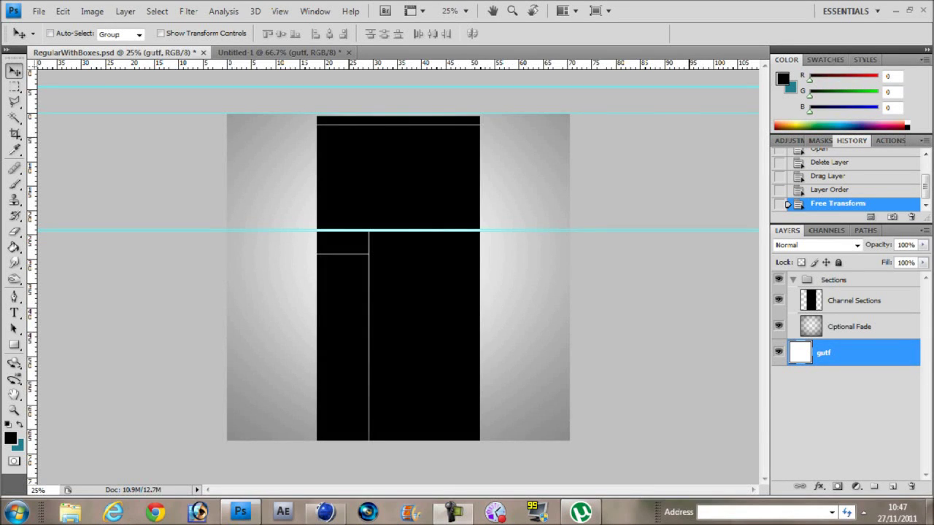
- Rasterize the drawn black angled panel shape on the left of the top section
{"action": "scroll", "coordinate": [397, 274], "scroll_direction": "up", "scroll_amount": 3}
{"action": "key", "text": "p"}
{"action": "key", "text": "ctrl+plus"}
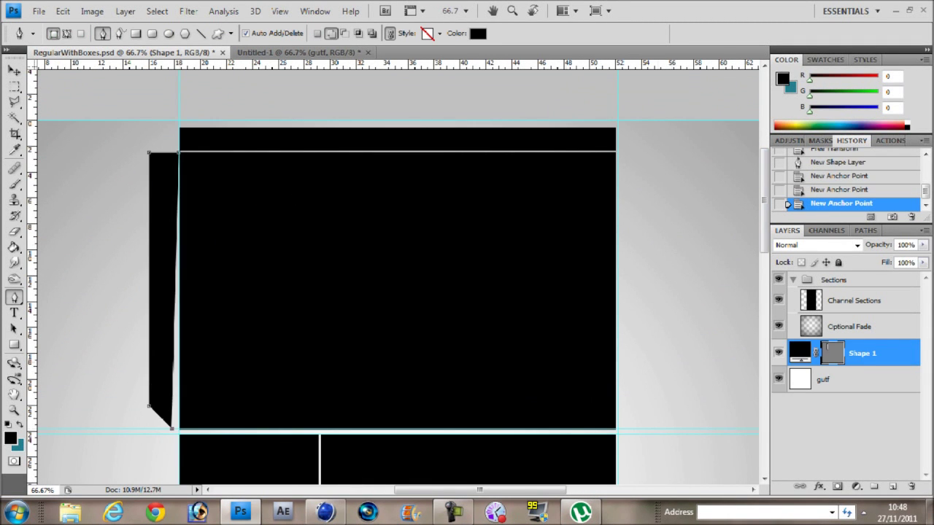
{"action": "right_click", "coordinate": [860, 353]}
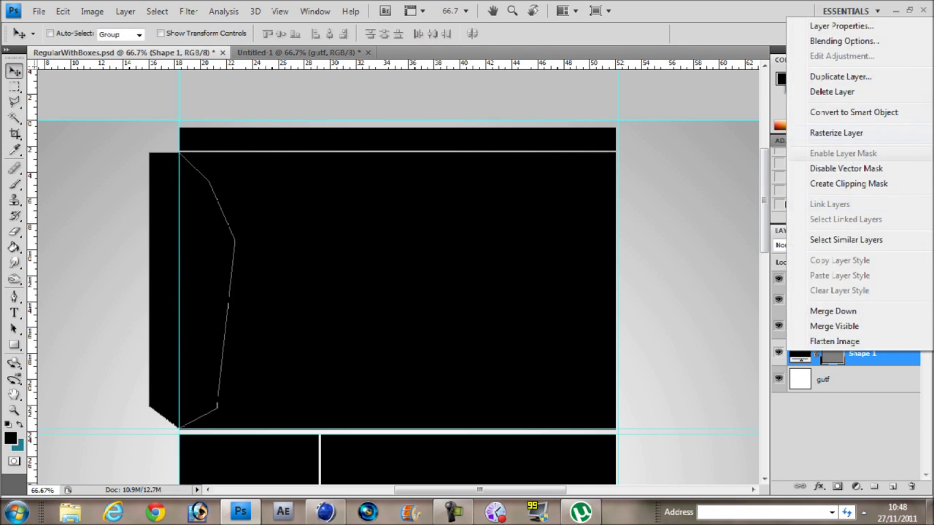
{"action": "left_click", "coordinate": [831, 131]}
- Copy the panel to a new layer and flip the copy horizontally to mirror it
{"action": "key", "text": "ctrl+j"}
{"action": "key", "text": "ctrl+t"}
{"action": "right_click", "coordinate": [194, 256]}
{"action": "left_click", "coordinate": [234, 448]}
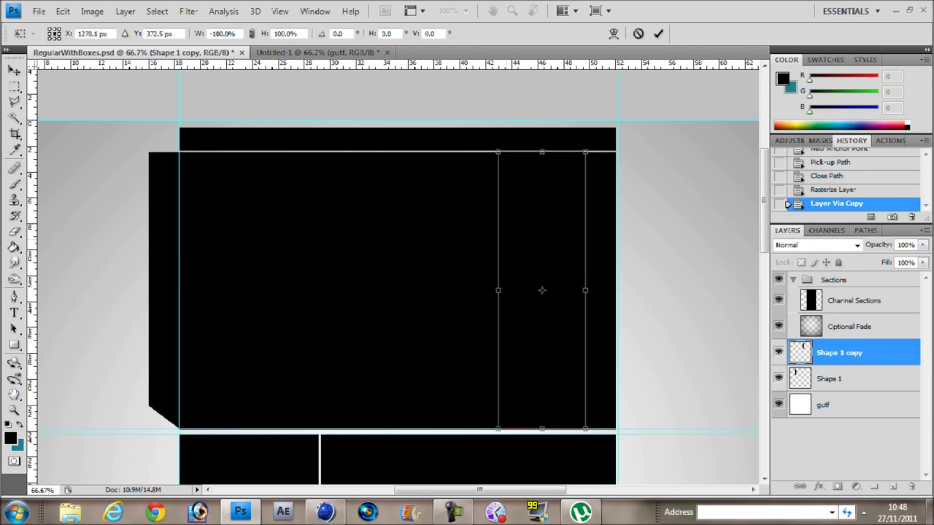
{"action": "key", "text": "Return"}
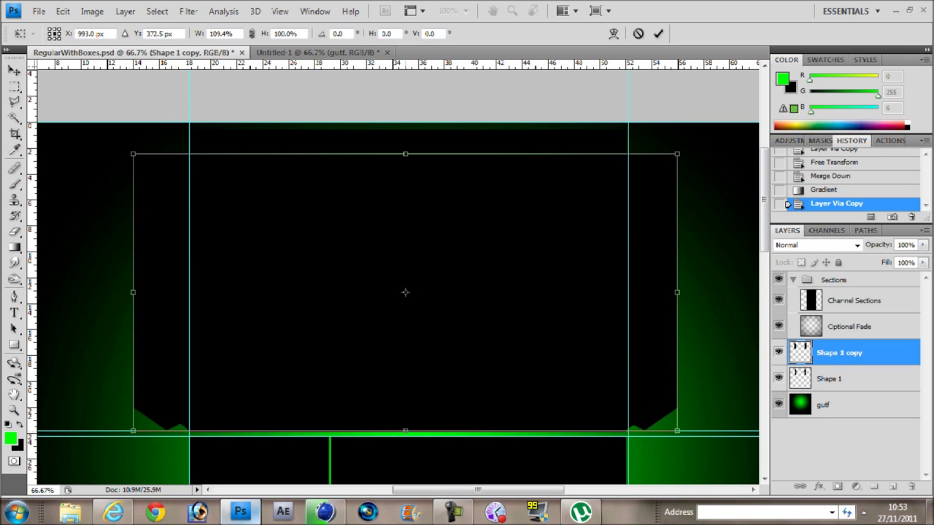
- Place the mirrored panel beneath the original and fill the panel bright green
{"action": "key", "text": "Return"}
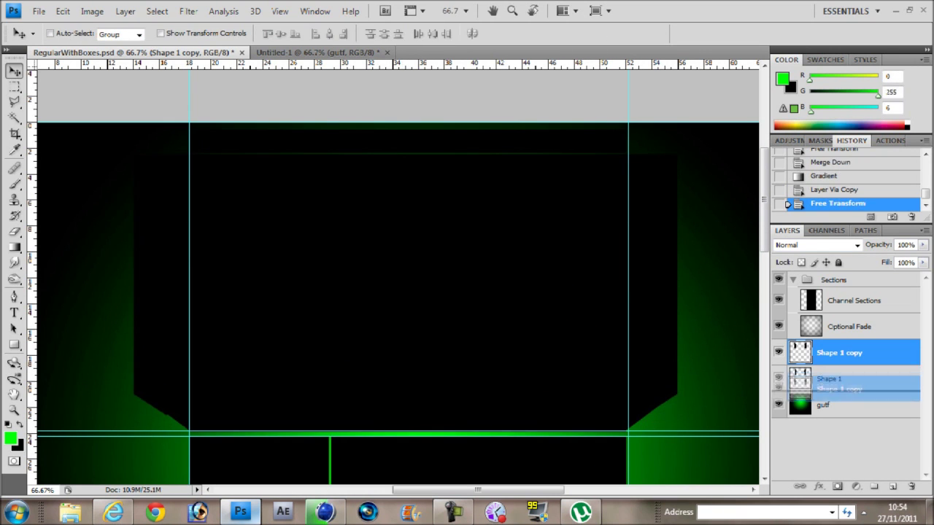
{"action": "key", "text": "ctrl+bracketleft"}
{"action": "right_click", "coordinate": [14, 246]}
{"action": "left_click", "coordinate": [665, 292]}
- Cut the lower corner off the green strip to leave an angled tip, then deselect
{"action": "key", "text": "p"}
{"action": "key", "text": "ctrl+plus"}
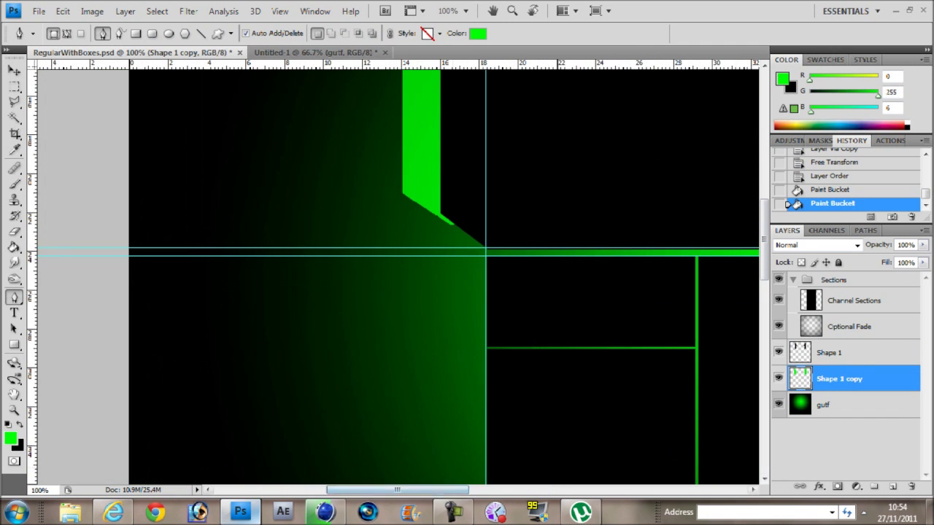
{"action": "key", "text": "ctrl+alt+z"}
{"action": "key", "text": "ctrl+alt+z"}
{"action": "key", "text": "ctrl+alt+z"}
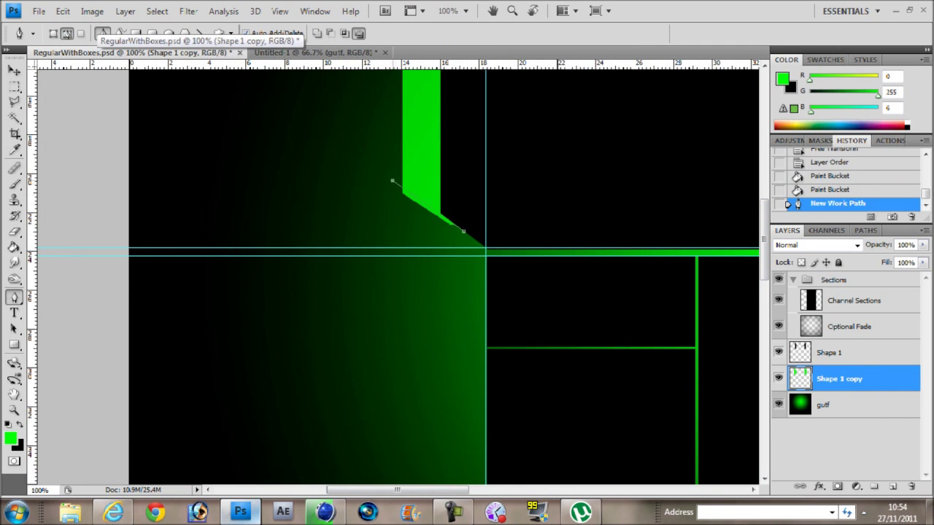
{"action": "key", "text": "Delete"}
{"action": "right_click", "coordinate": [422, 215]}
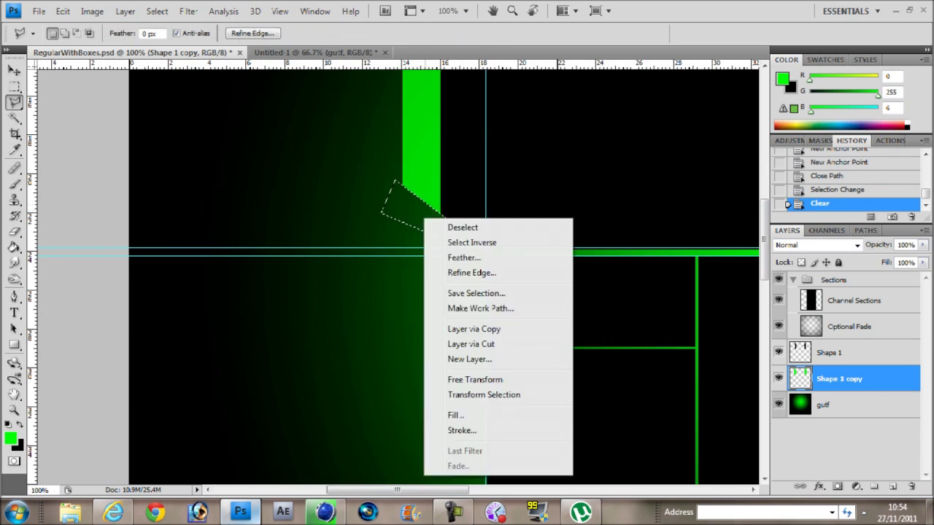
{"action": "left_click", "coordinate": [447, 226]}
- Zoom out to check the whole banner, bring up the Open dialog, and zoom in on the lower area
{"action": "key", "text": "v"}
{"action": "key", "text": "ctrl+minus"}
{"action": "key", "text": "ctrl+minus"}
{"action": "key", "text": "ctrl+minus"}
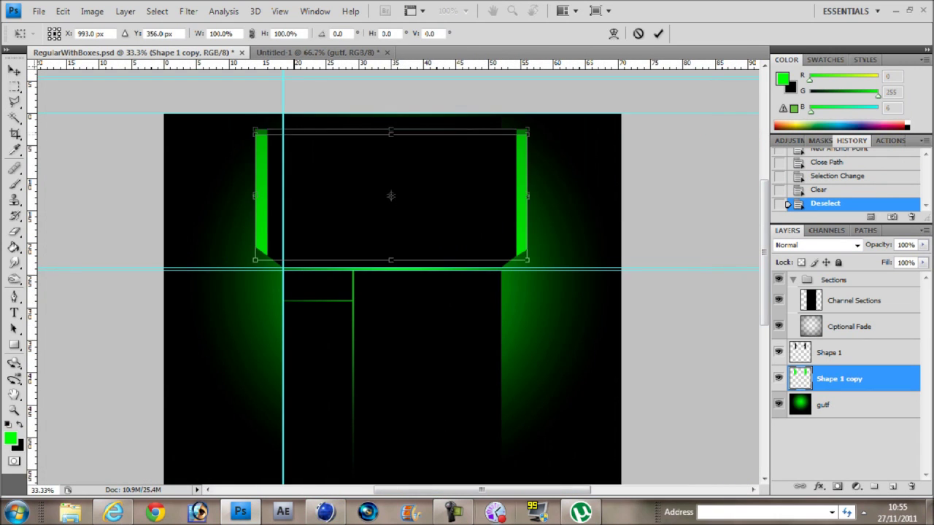
{"action": "key", "text": "ctrl+o"}
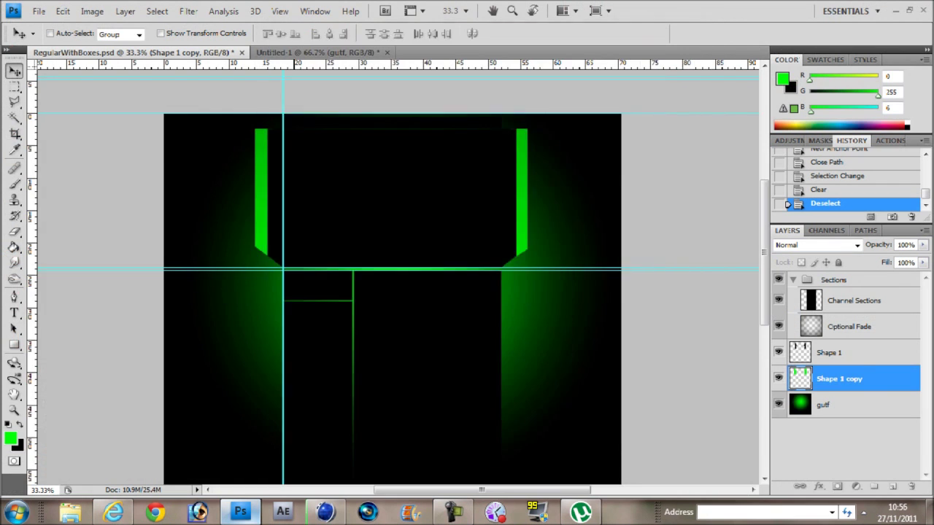
{"action": "key", "text": "ctrl+plus"}
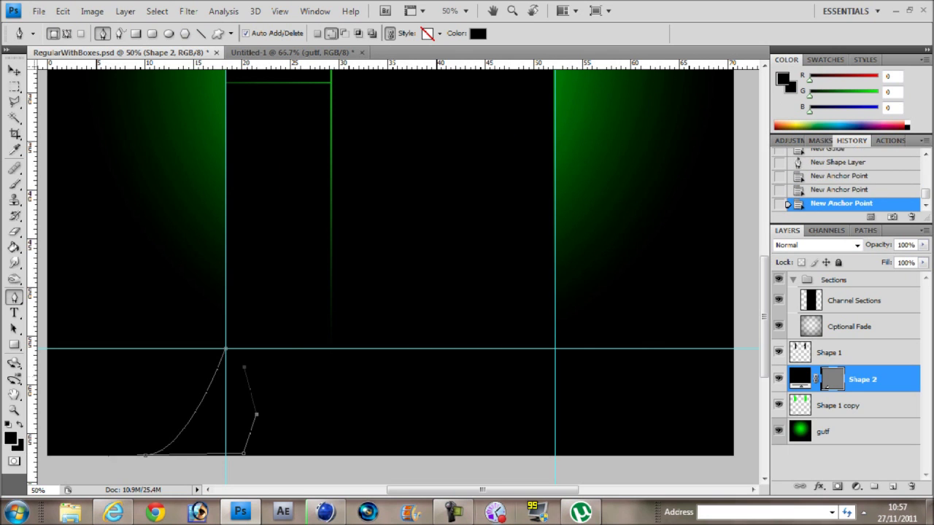
- Turn the drawn curve into a selection and rasterize the curved black shape layer
{"action": "right_click", "coordinate": [225, 219]}
{"action": "left_click", "coordinate": [264, 285]}
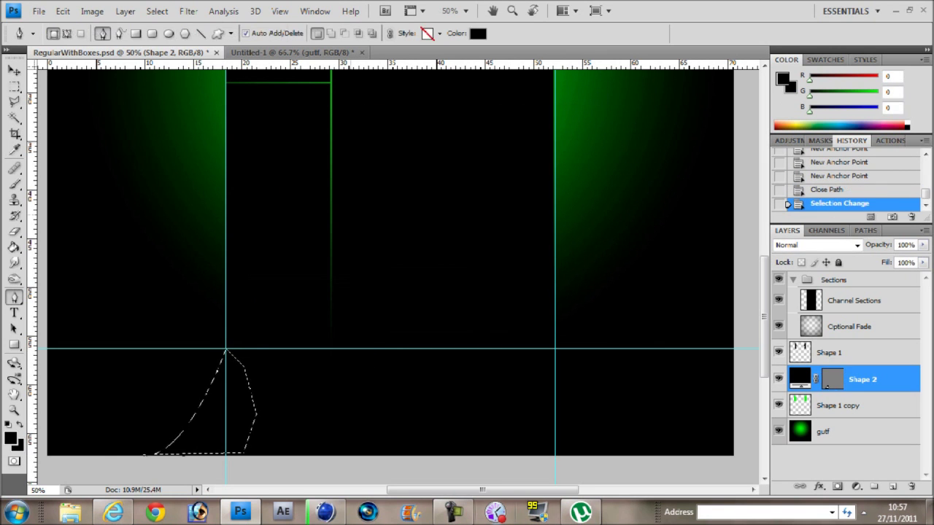
{"action": "key", "text": "v"}
{"action": "right_click", "coordinate": [861, 372]}
{"action": "left_click", "coordinate": [829, 153]}
- Copy the curved corner shape to a new layer and flip it horizontally
{"action": "key", "text": "ctrl+j"}
{"action": "key", "text": "ctrl+t"}
{"action": "right_click", "coordinate": [235, 170]}
{"action": "left_click", "coordinate": [277, 358]}
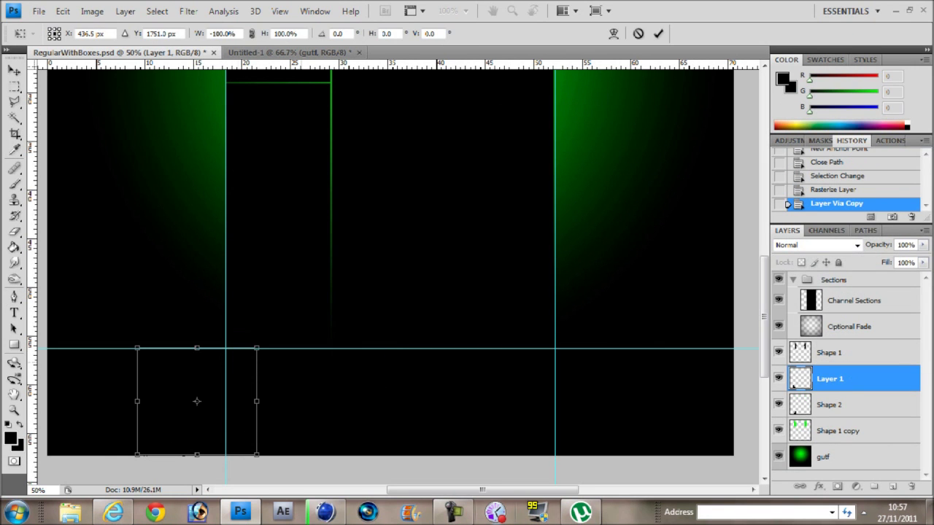
{"action": "key", "text": "Return"}
- Drag a green-to-black gradient across the gutf background, then reselect Layer 1
{"action": "left_click", "coordinate": [823, 457]}
{"action": "key", "text": "g"}
{"action": "left_click", "coordinate": [73, 34]}
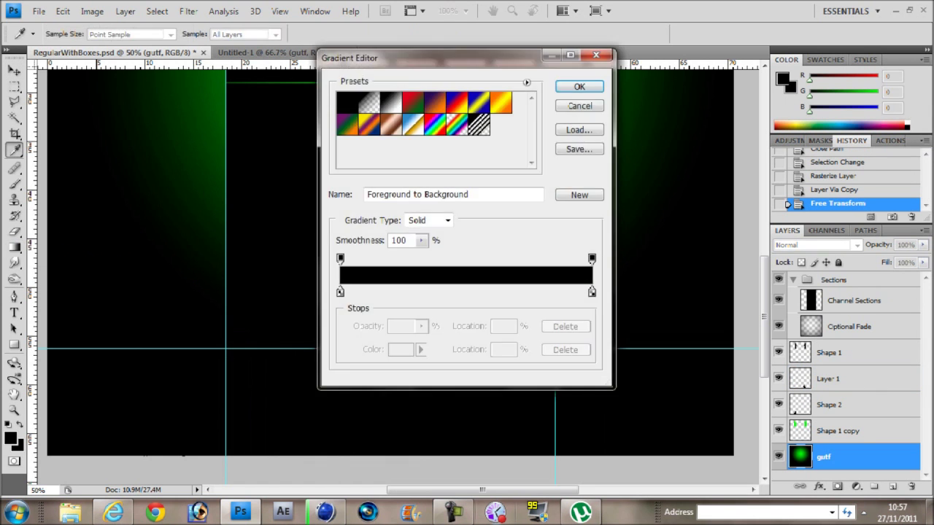
{"action": "left_click", "coordinate": [578, 86]}
{"action": "left_click_drag", "start_coordinate": [53, 106], "coordinate": [427, 105]}
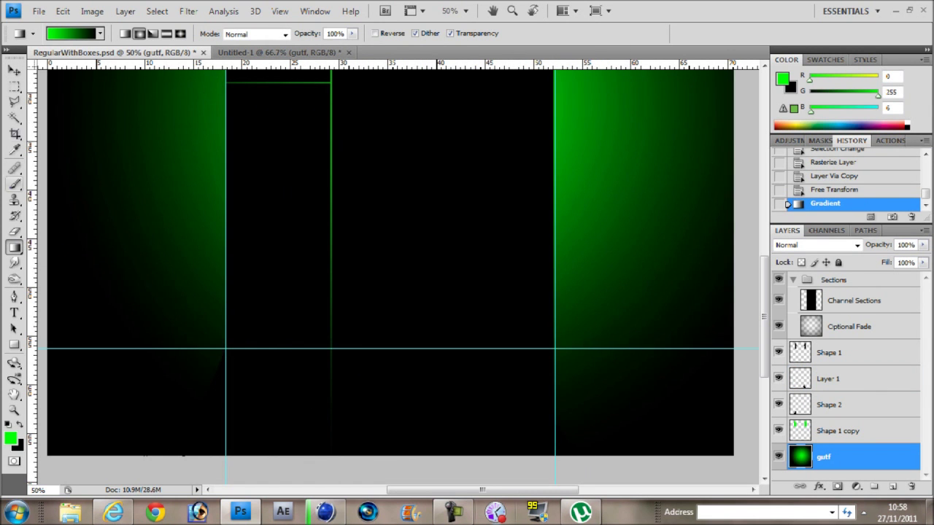
{"action": "key", "text": "ctrl+minus"}
{"action": "left_click", "coordinate": [829, 379]}
{"action": "key", "text": "ctrl+z"}
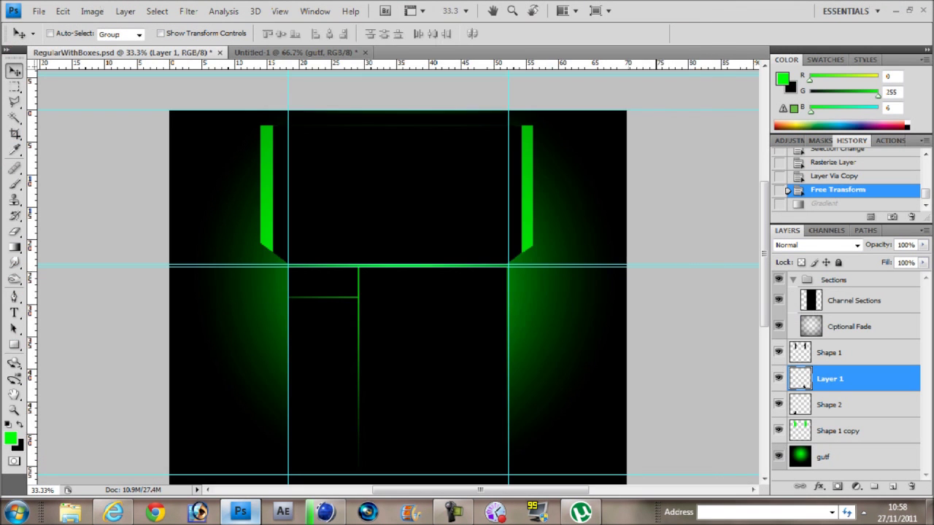
- Open the OpticalFlare7 image and set its layer to Screen blending
{"action": "key", "text": "ctrl+o"}
{"action": "scroll", "coordinate": [523, 175], "scroll_direction": "down", "scroll_amount": 5}
{"action": "scroll", "coordinate": [523, 175], "scroll_direction": "down", "scroll_amount": 5}
{"action": "scroll", "coordinate": [523, 175], "scroll_direction": "down", "scroll_amount": 5}
{"action": "double_click", "coordinate": [523, 154]}
{"action": "left_click", "coordinate": [816, 245]}
{"action": "left_click", "coordinate": [802, 165]}
- Drag the flare into the banner's centre and clip it to Channel Sections
{"action": "left_click_drag", "start_coordinate": [292, 219], "coordinate": [116, 53]}
{"action": "mouse_move", "coordinate": [190, 280]}
{"action": "left_mouse_down"}
{"action": "mouse_move", "coordinate": [325, 292]}
{"action": "mouse_move", "coordinate": [323, 338]}
{"action": "left_mouse_up"}
{"action": "key", "text": "ctrl+bracketright"}
{"action": "key", "text": "ctrl+bracketright"}
{"action": "key", "text": "ctrl+alt+g"}
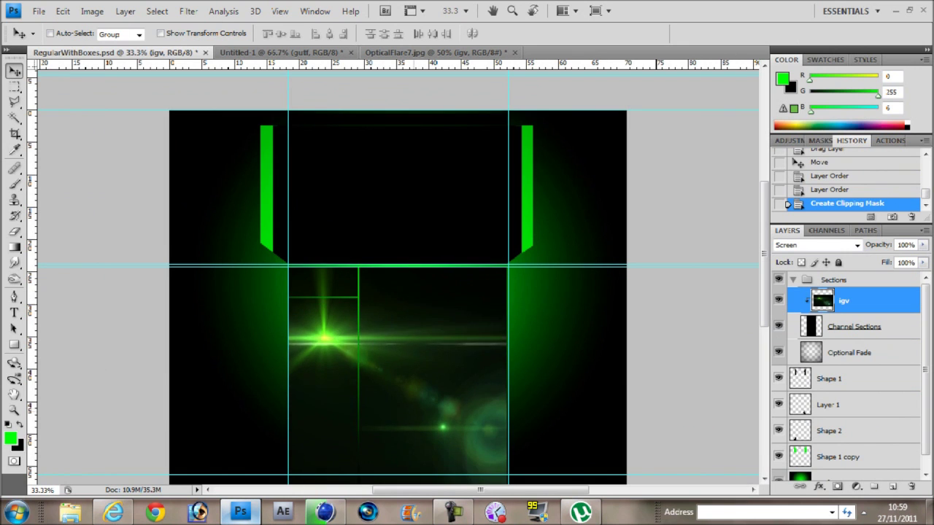
{"action": "scroll", "coordinate": [398, 291], "scroll_direction": "down", "scroll_amount": 3}
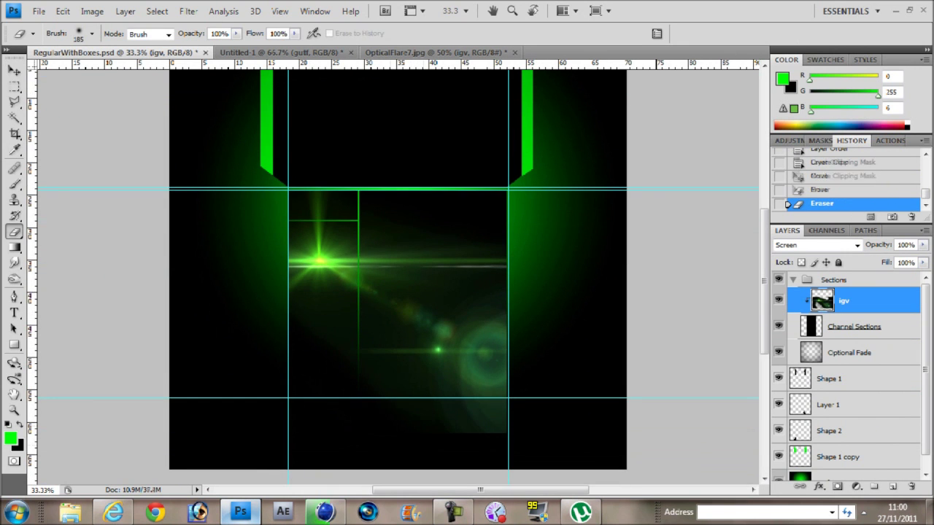
{"action": "key", "text": "ctrl+alt+z"}
{"action": "key", "text": "ctrl+t"}
{"action": "key", "text": "Return"}
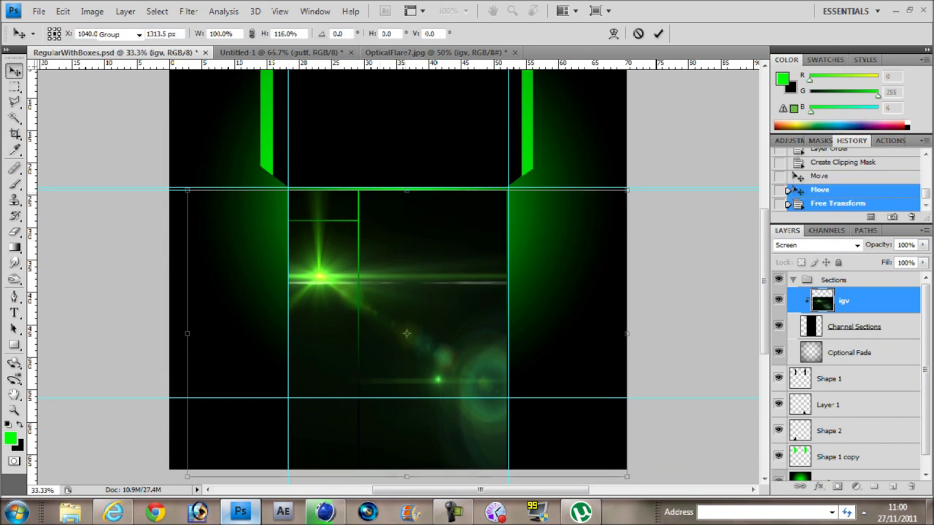
- Draw a straight path along the centre's top edge, stroke it with the green brush, and delete the path
{"action": "key", "text": "p"}
{"action": "key", "text": "ctrl+plus"}
{"action": "left_click", "coordinate": [360, 153]}
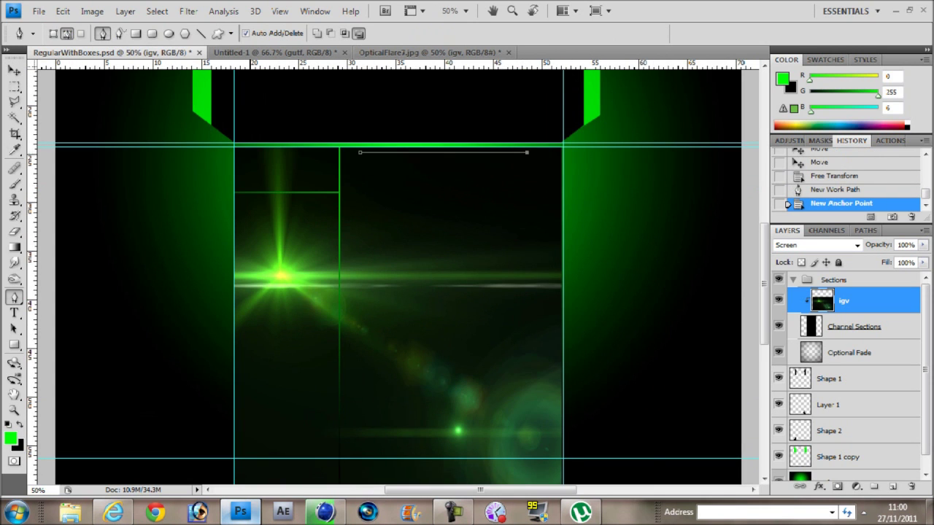
{"action": "right_click", "coordinate": [502, 187]}
{"action": "left_click", "coordinate": [533, 301]}
{"action": "left_click", "coordinate": [552, 173]}
{"action": "right_click", "coordinate": [493, 155]}
{"action": "left_click", "coordinate": [520, 197]}
- Stroke a second path with the green brush and remove the work path
{"action": "right_click", "coordinate": [237, 151]}
{"action": "left_click", "coordinate": [277, 267]}
{"action": "left_click", "coordinate": [552, 173]}
{"action": "right_click", "coordinate": [246, 153]}
{"action": "left_click", "coordinate": [277, 198]}
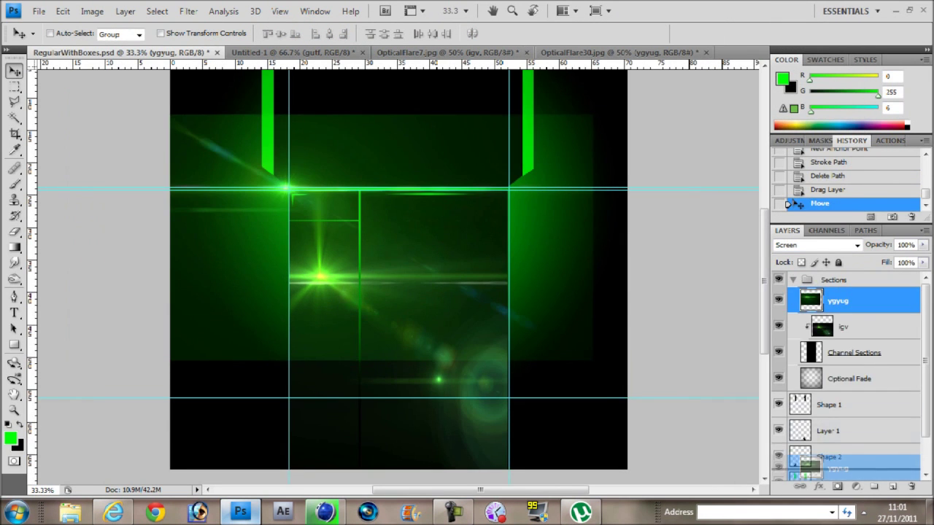
- Send the OpticalFlare30 flare down to just above gutf and rotate it 90° upright
{"action": "key", "text": "ctrl+shift+bracketleft"}
{"action": "key", "text": "ctrl+shift+bracketleft"}
{"action": "key", "text": "ctrl+t"}
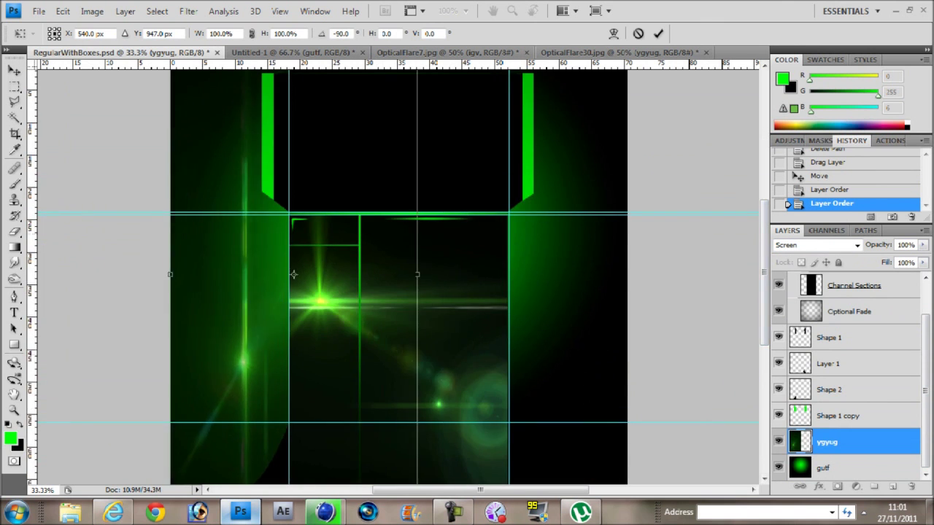
{"action": "scroll", "coordinate": [398, 277], "scroll_direction": "up", "scroll_amount": 2}
{"action": "key", "text": "Return"}
{"action": "key", "text": "Delete"}
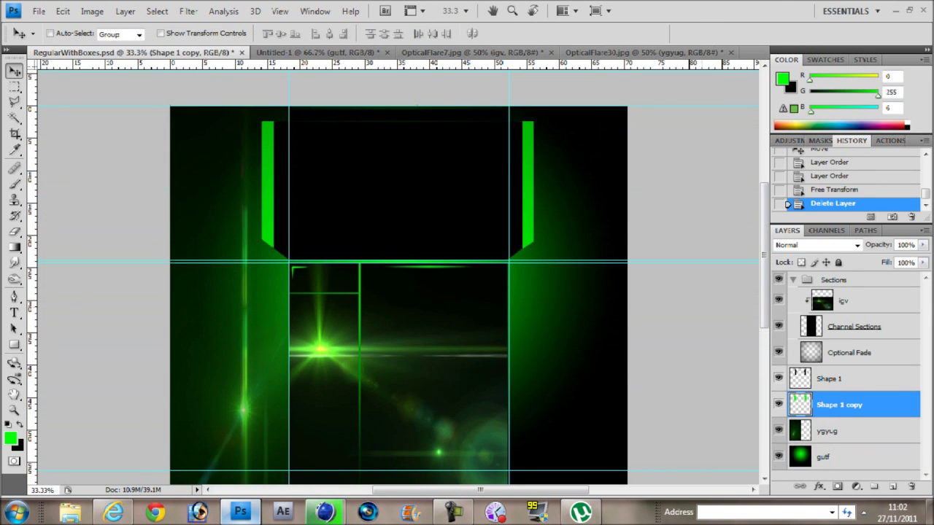
- Narrow the flare into a tall strip on the left and duplicate it for the right side
{"action": "key", "text": "ctrl+t"}
{"action": "mouse_move", "coordinate": [239, 141]}
{"action": "left_mouse_down"}
{"action": "mouse_move", "coordinate": [252, 277]}
{"action": "mouse_move", "coordinate": [247, 336]}
{"action": "mouse_move", "coordinate": [544, 341]}
{"action": "left_mouse_up"}
{"action": "key", "text": "ctrl+j"}
{"action": "key", "text": "ctrl+t"}
- Commit the flare transform and open prox.png from the logo folder
{"action": "key", "text": "Return"}
{"action": "left_click", "coordinate": [38, 11]}
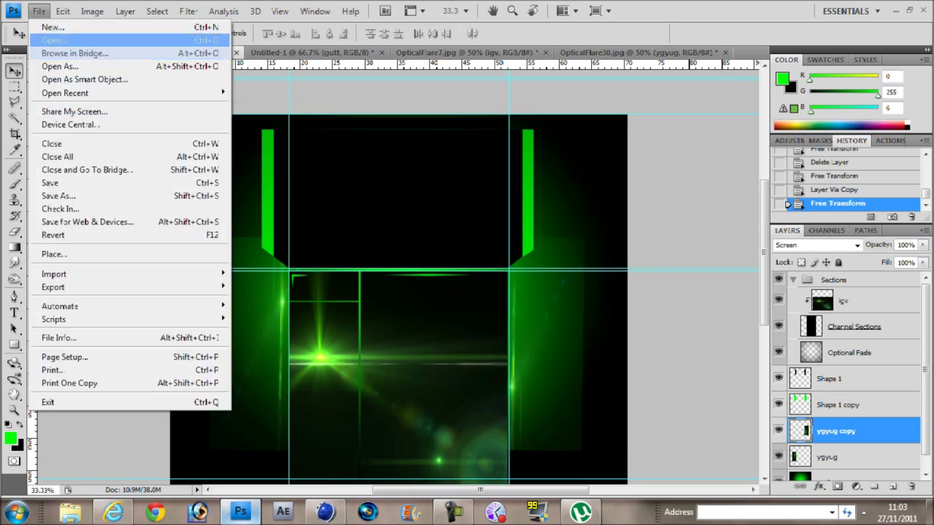
{"action": "left_click", "coordinate": [52, 40]}
{"action": "double_click", "coordinate": [531, 109]}
{"action": "double_click", "coordinate": [462, 208]}
- Place the prox XPRO CLAN text rotated vertically along the left side and merge it down
{"action": "mouse_move", "coordinate": [437, 219]}
{"action": "left_mouse_down"}
{"action": "mouse_move", "coordinate": [416, 336]}
{"action": "mouse_move", "coordinate": [241, 321]}
{"action": "left_mouse_up"}
{"action": "key", "text": "ctrl+t"}
{"action": "left_click_drag", "start_coordinate": [284, 380], "coordinate": [240, 262]}
{"action": "scroll", "coordinate": [267, 292], "scroll_direction": "down", "scroll_amount": 3}
{"action": "scroll", "coordinate": [268, 260], "scroll_direction": "up", "scroll_amount": 1}
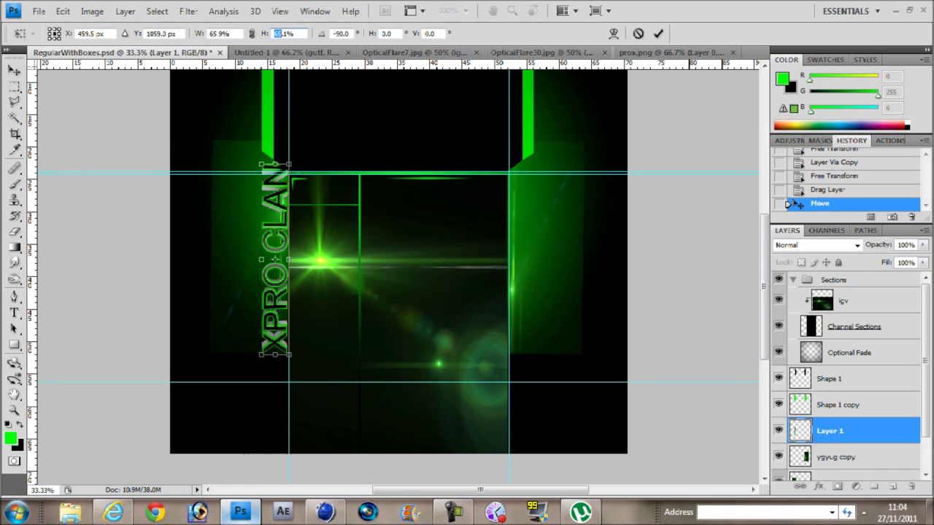
{"action": "key", "text": "Return"}
{"action": "key", "text": "ctrl+e"}
{"action": "key", "text": "ctrl+alt+z"}
{"action": "key", "text": "ctrl+alt+z"}
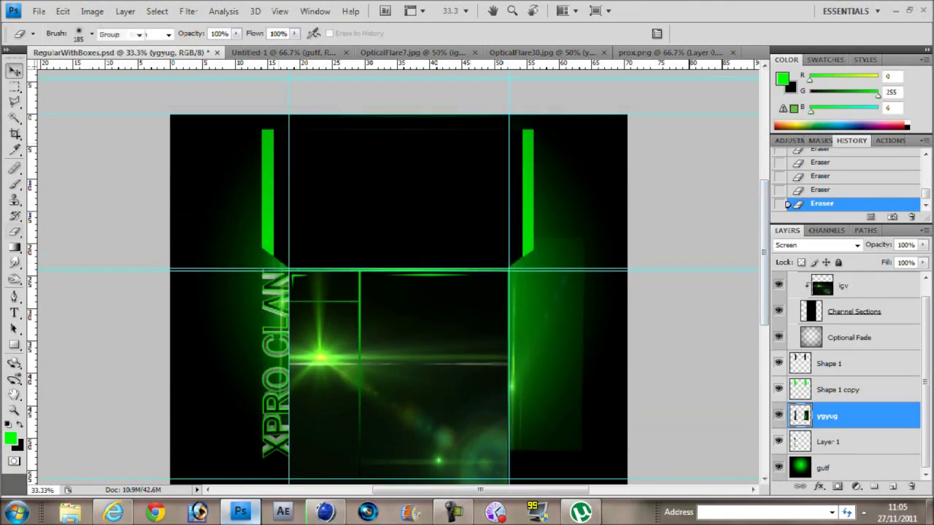
- Open Mesh (1).jpg from the Pictures stock graphics Meshes folder
{"action": "left_click", "coordinate": [39, 11]}
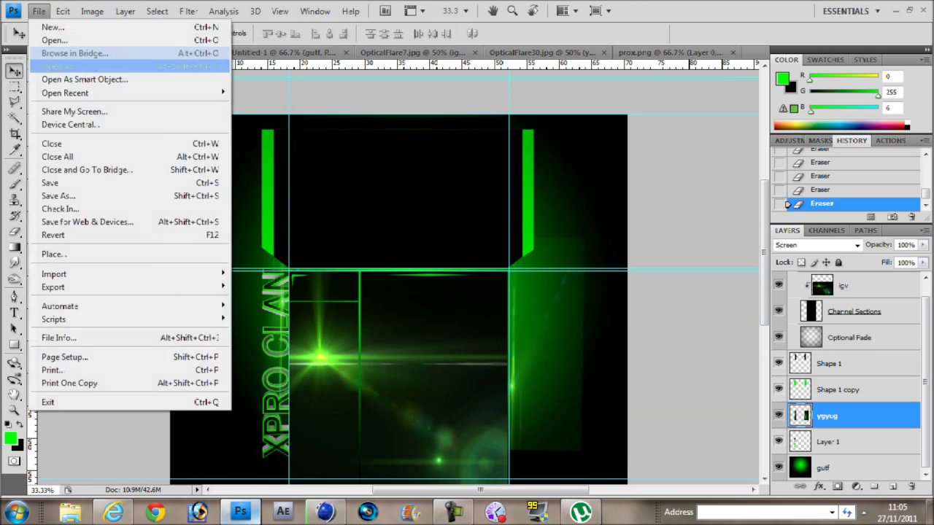
{"action": "left_click", "coordinate": [41, 27]}
{"action": "double_click", "coordinate": [396, 126]}
{"action": "double_click", "coordinate": [532, 105]}
{"action": "double_click", "coordinate": [590, 104]}
{"action": "double_click", "coordinate": [521, 104]}
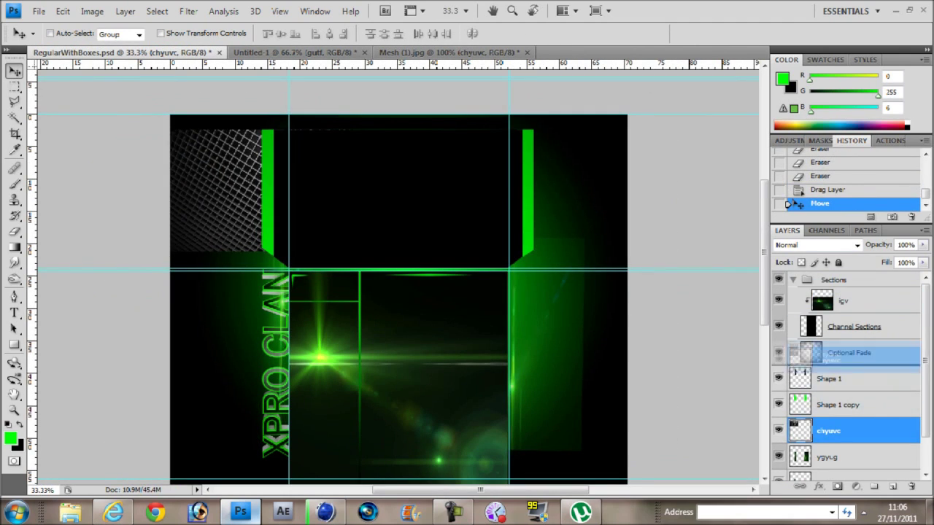
- Place the mesh layer above Shape 1 and clip it to the left green panel
{"action": "left_click_drag", "start_coordinate": [810, 353], "coordinate": [809, 364]}
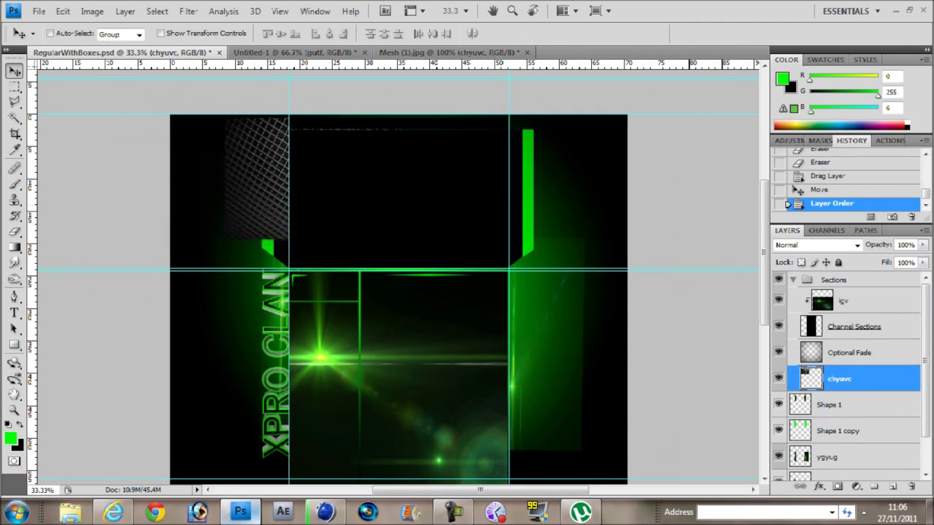
{"action": "right_click", "coordinate": [820, 380]}
{"action": "left_click", "coordinate": [733, 217]}
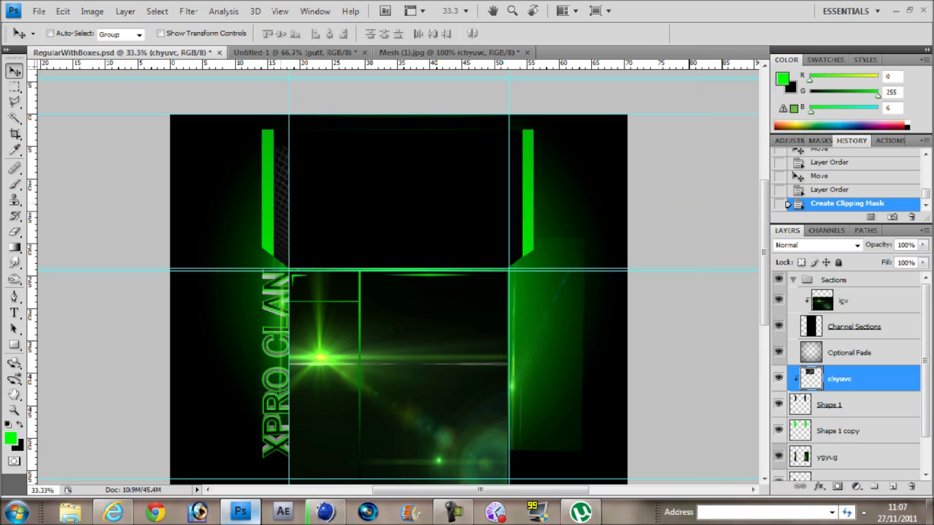
{"action": "key", "text": "Return"}
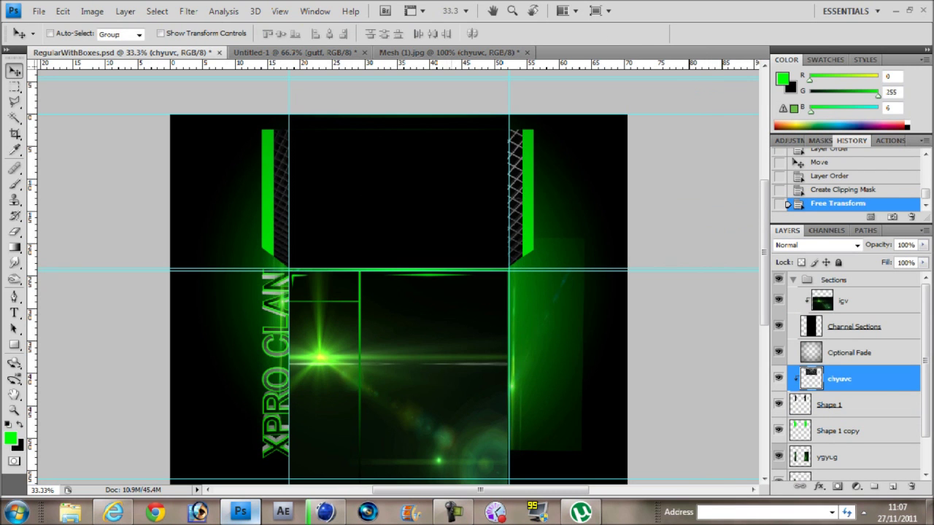
- Duplicate the mesh, flip it horizontally, and place the mirrored copy on the right panel
{"action": "key", "text": "Return"}
{"action": "key", "text": "ctrl+j"}
{"action": "key", "text": "ctrl+bracketleft"}
{"action": "key", "text": "ctrl+t"}
{"action": "right_click", "coordinate": [325, 207]}
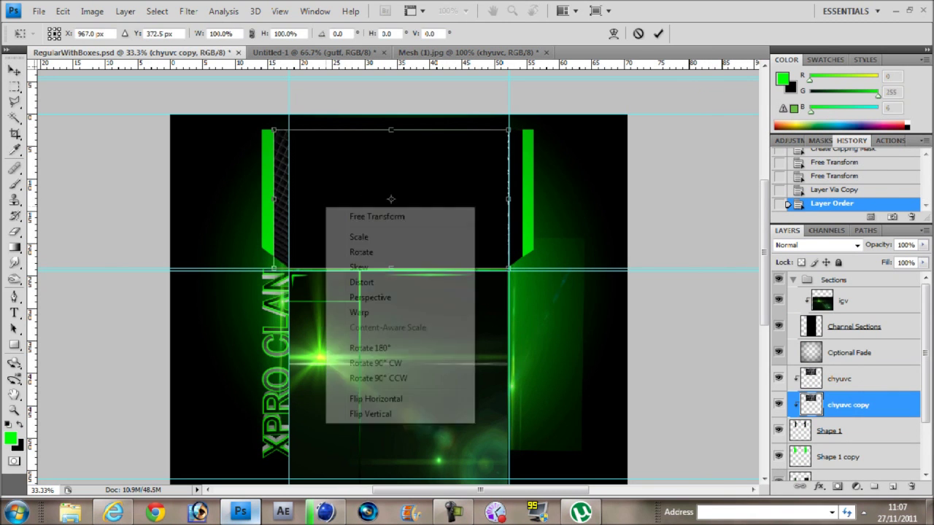
{"action": "left_click", "coordinate": [365, 402]}
{"action": "key", "text": "Return"}
{"action": "left_click", "coordinate": [839, 456]}
{"action": "key", "text": "ctrl+plus"}
- Clear the first pen-outlined top-corner area from the Shape 1 copy panel layer
{"action": "key", "text": "p"}
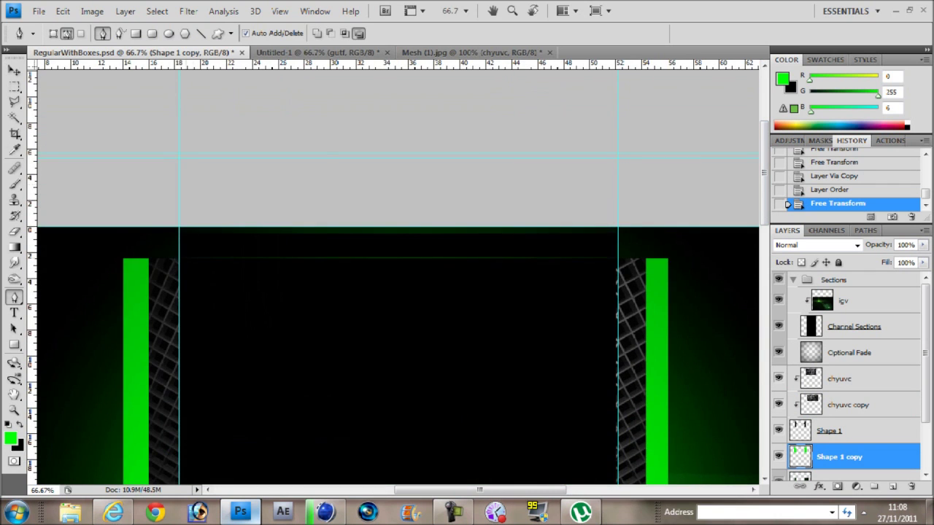
{"action": "left_click", "coordinate": [123, 258]}
{"action": "right_click", "coordinate": [180, 252]}
{"action": "left_click", "coordinate": [229, 342]}
{"action": "key", "text": "Delete"}
{"action": "key", "text": "ctrl+d"}
- Clear the second outlined corner area on the right strip and zoom to full size
{"action": "left_click", "coordinate": [617, 258]}
{"action": "right_click", "coordinate": [628, 255]}
{"action": "left_click", "coordinate": [671, 340]}
{"action": "key", "text": "Delete"}
{"action": "key", "text": "ctrl+d"}
{"action": "key", "text": "v"}
{"action": "scroll", "coordinate": [397, 277], "scroll_direction": "down", "scroll_amount": 5}
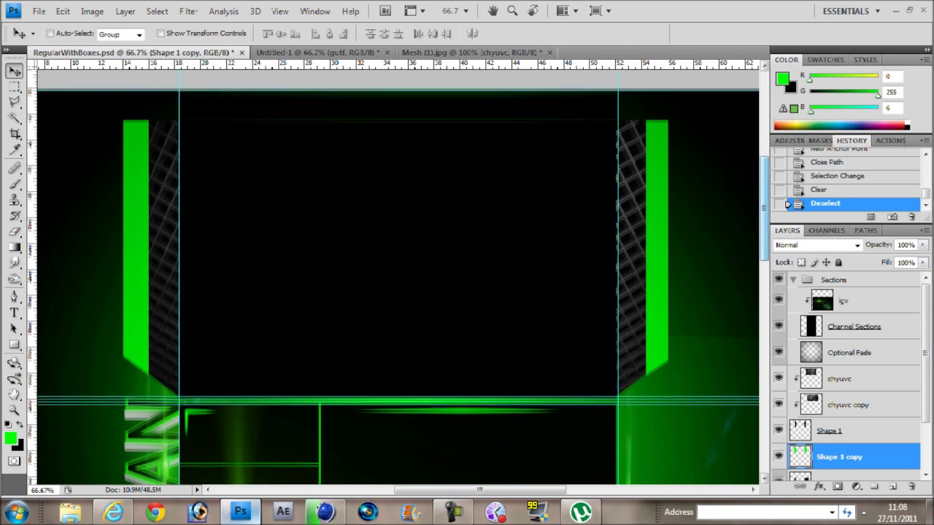
{"action": "key", "text": "ctrl+plus"}
{"action": "scroll", "coordinate": [398, 277], "scroll_direction": "down", "scroll_amount": 5}
- Delete the trial DESIGNED BYU text layer
{"action": "key", "text": "Return"}
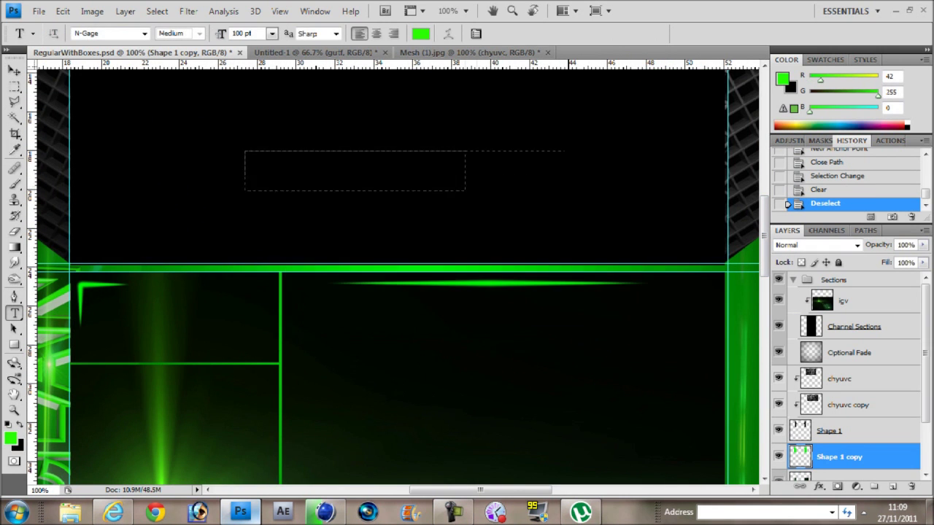
{"action": "type", "text": "DESIGNED BYU"}
{"action": "left_click_drag", "start_coordinate": [822, 300], "coordinate": [824, 391]}
{"action": "key", "text": "ctrl+z"}
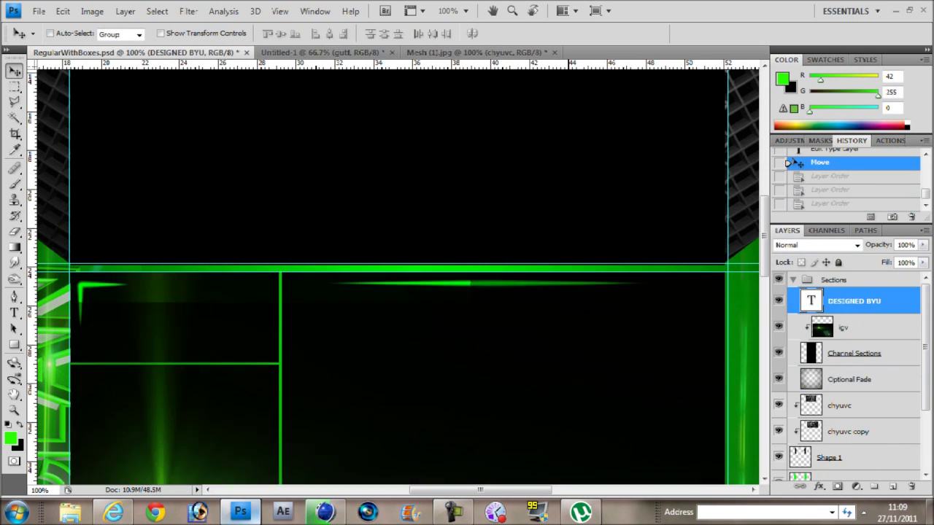
{"action": "key", "text": "ctrl+z"}
{"action": "key", "text": "Delete"}
- Discard the second trial text layer and bring up the Open dialog on the cinema 4d folder
{"action": "key", "text": "t"}
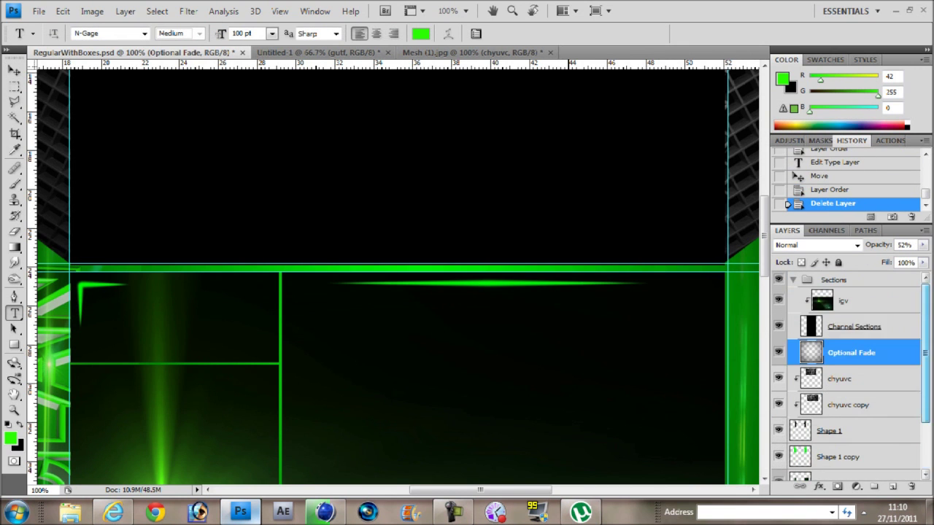
{"action": "left_click_drag", "start_coordinate": [360, 235], "coordinate": [626, 262]}
{"action": "right_click", "coordinate": [865, 330]}
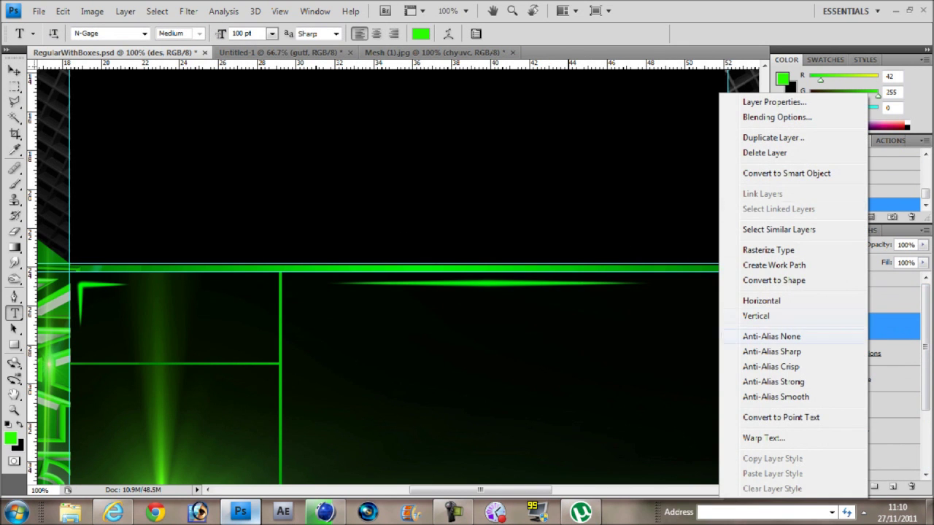
{"action": "key", "text": "Escape"}
{"action": "right_click", "coordinate": [865, 330]}
{"action": "left_click", "coordinate": [764, 153]}
{"action": "left_click", "coordinate": [39, 11]}
{"action": "left_click", "coordinate": [51, 38]}
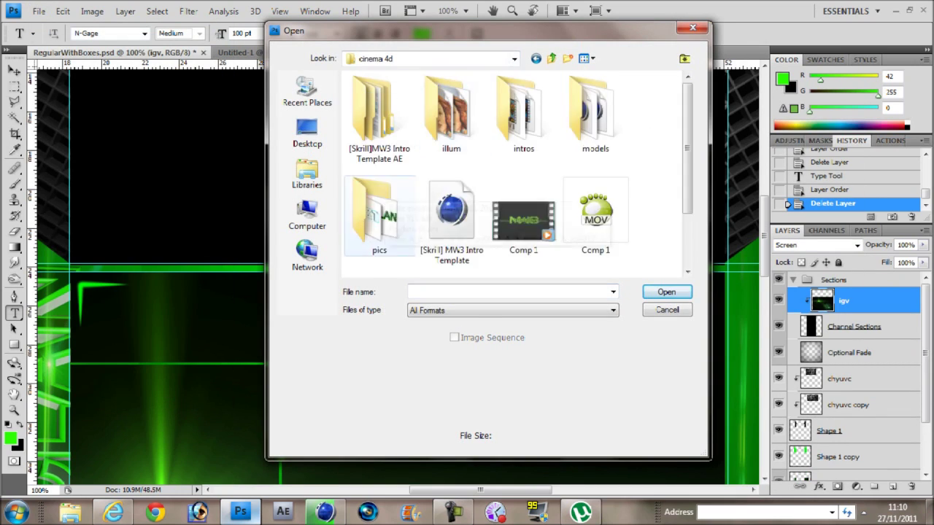
- Place the JB logo from jb.png into the banner, scaled down onto the green line
{"action": "key", "text": "v"}
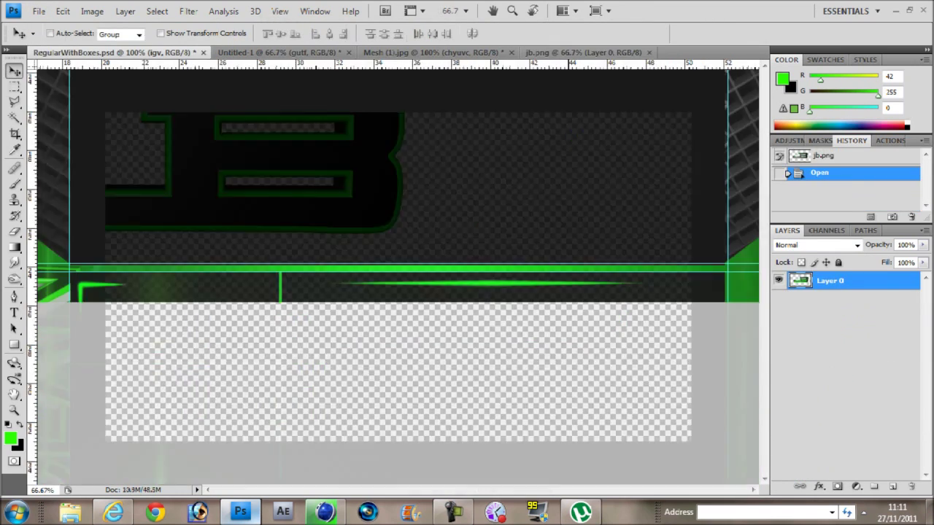
{"action": "left_click_drag", "start_coordinate": [365, 291], "coordinate": [404, 262]}
{"action": "key", "text": "ctrl+t"}
{"action": "left_click_drag", "start_coordinate": [83, 380], "coordinate": [518, 191]}
{"action": "left_click_drag", "start_coordinate": [590, 168], "coordinate": [468, 244]}
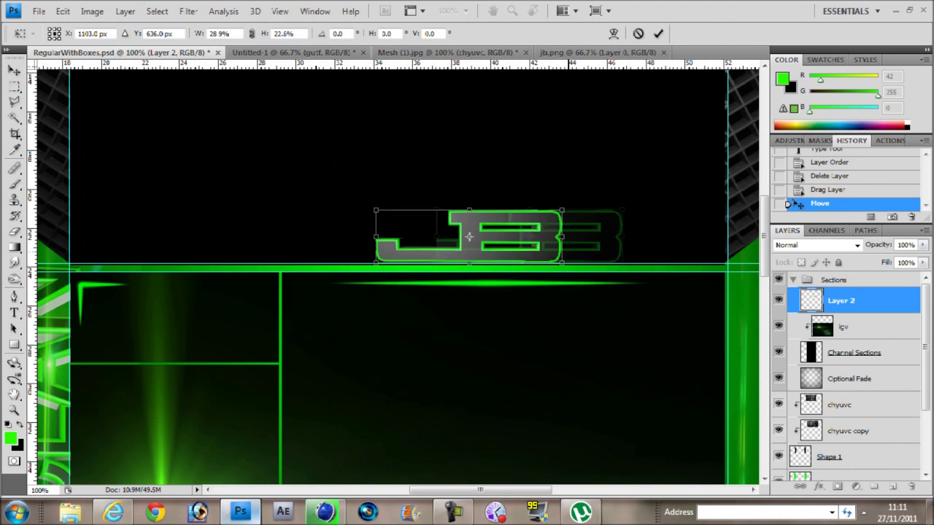
{"action": "key", "text": "Return"}
- Add a DESIGNED BY credit line left of the logo, sitting on the green line
{"action": "key", "text": "t"}
{"action": "left_click_drag", "start_coordinate": [221, 206], "coordinate": [442, 230]}
{"action": "type", "text": "DESIGNED BY JIMMY871"}
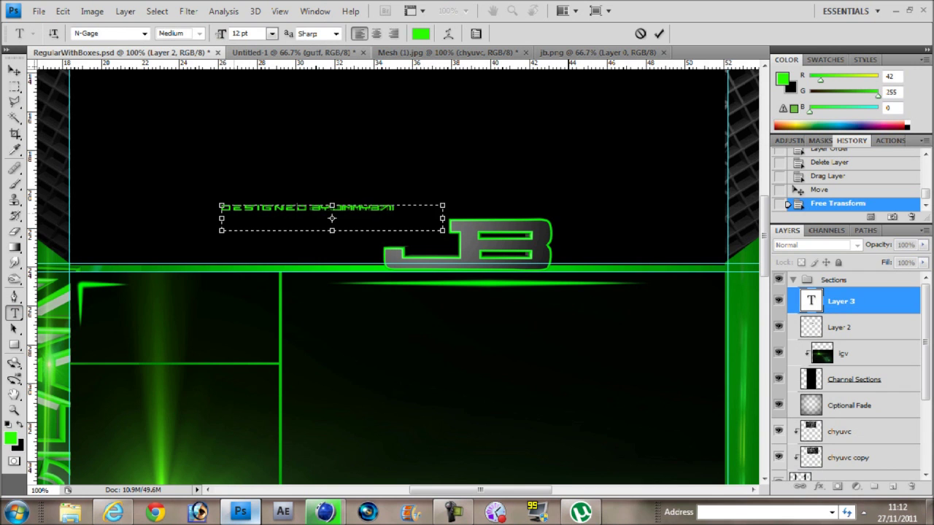
{"action": "key", "text": "ctrl+Return"}
{"action": "key", "text": "v"}
{"action": "left_click_drag", "start_coordinate": [332, 218], "coordinate": [345, 270]}
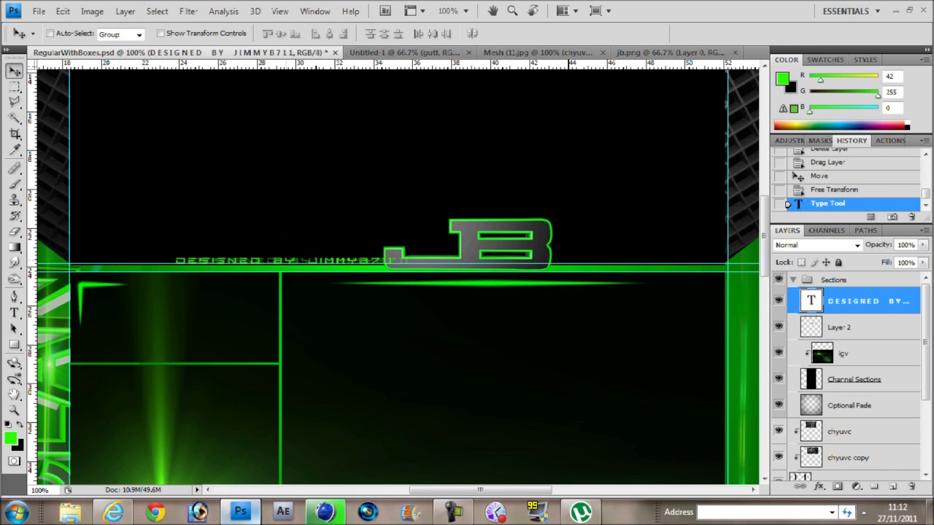
- Commit the logo placement and browse into the pro text folder for proxtrick.png
{"action": "key", "text": "Return"}
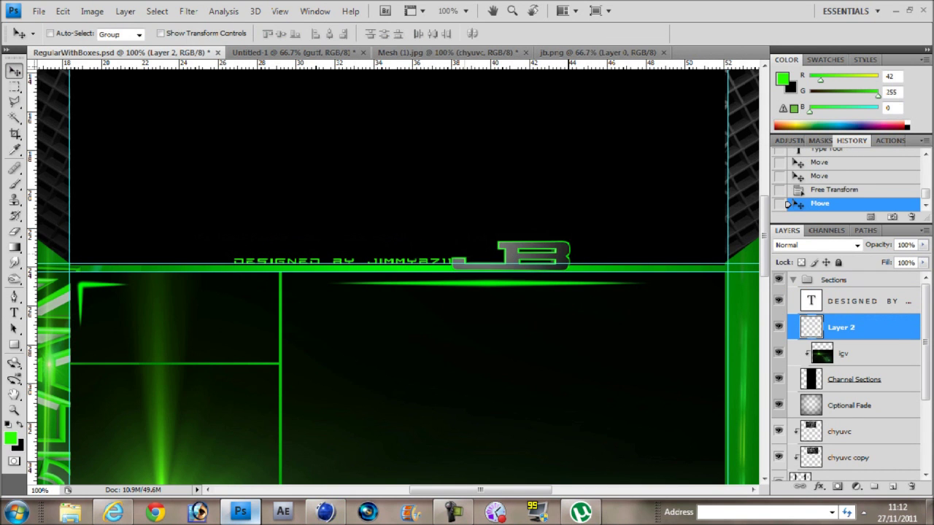
{"action": "key", "text": "ctrl+o"}
{"action": "double_click", "coordinate": [452, 115]}
- Bring in proxtrick.png and rotate the XPRO TriCK text to run vertically
{"action": "double_click", "coordinate": [477, 198]}
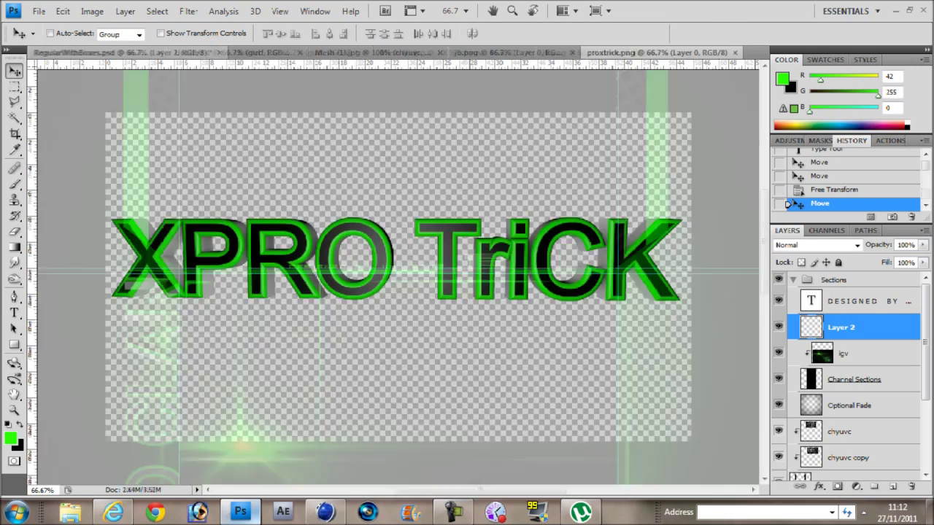
{"action": "left_click_drag", "start_coordinate": [708, 350], "coordinate": [729, 349]}
{"action": "key", "text": "ctrl+minus"}
{"action": "key", "text": "Return"}
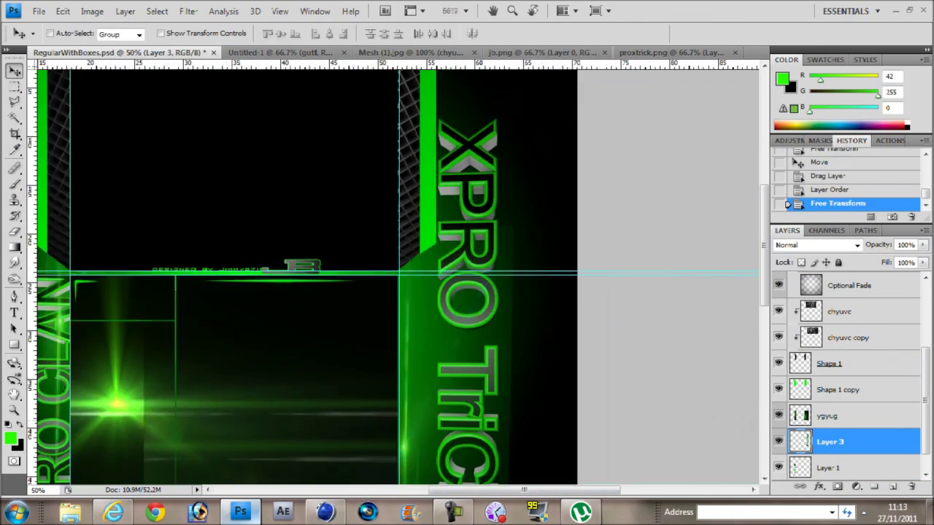
{"action": "key", "text": "ctrl+minus"}
- Scale XPRO TriCK along the right panel, erase glow on ygyug, and preview full screen
{"action": "key", "text": "ctrl+t"}
{"action": "left_click_drag", "start_coordinate": [420, 438], "coordinate": [420, 234]}
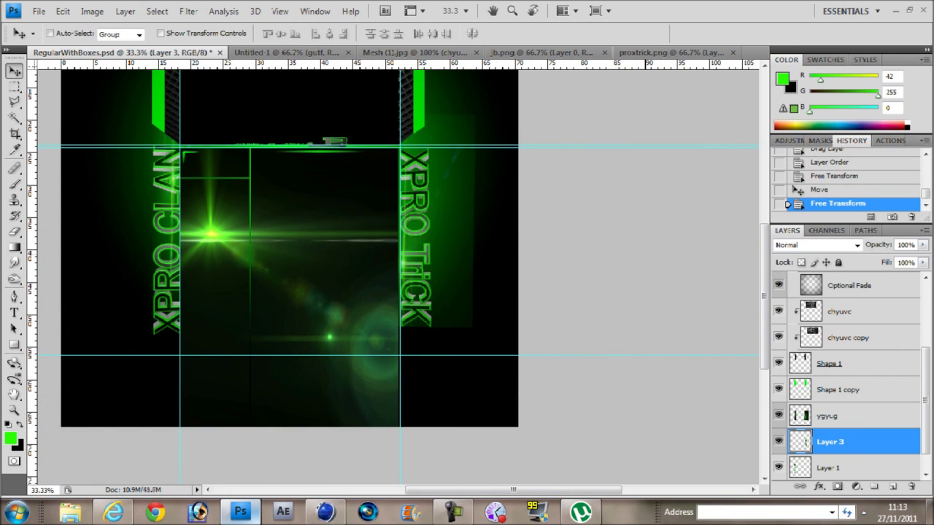
{"action": "key", "text": "alt+bracketright"}
{"action": "key", "text": "e"}
{"action": "key", "text": "v"}
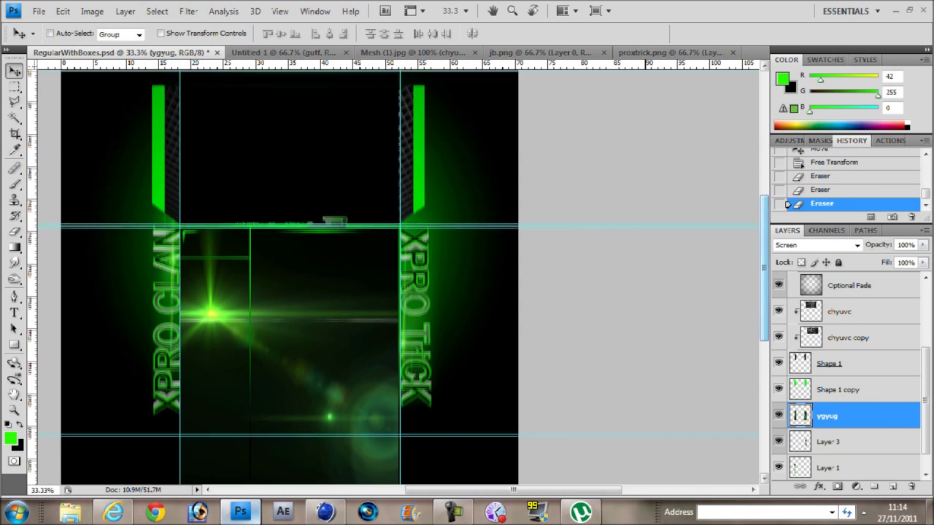
{"action": "key", "text": "f"}
{"action": "key", "text": "f"}
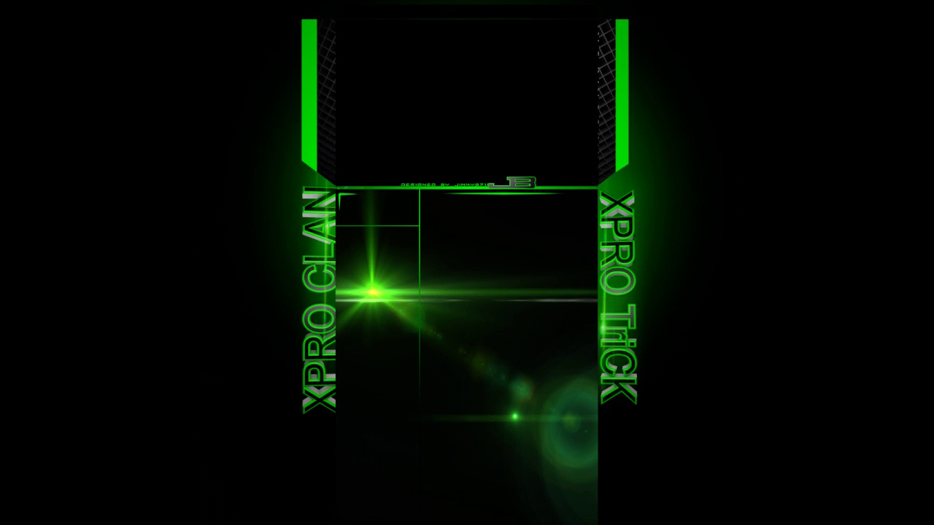